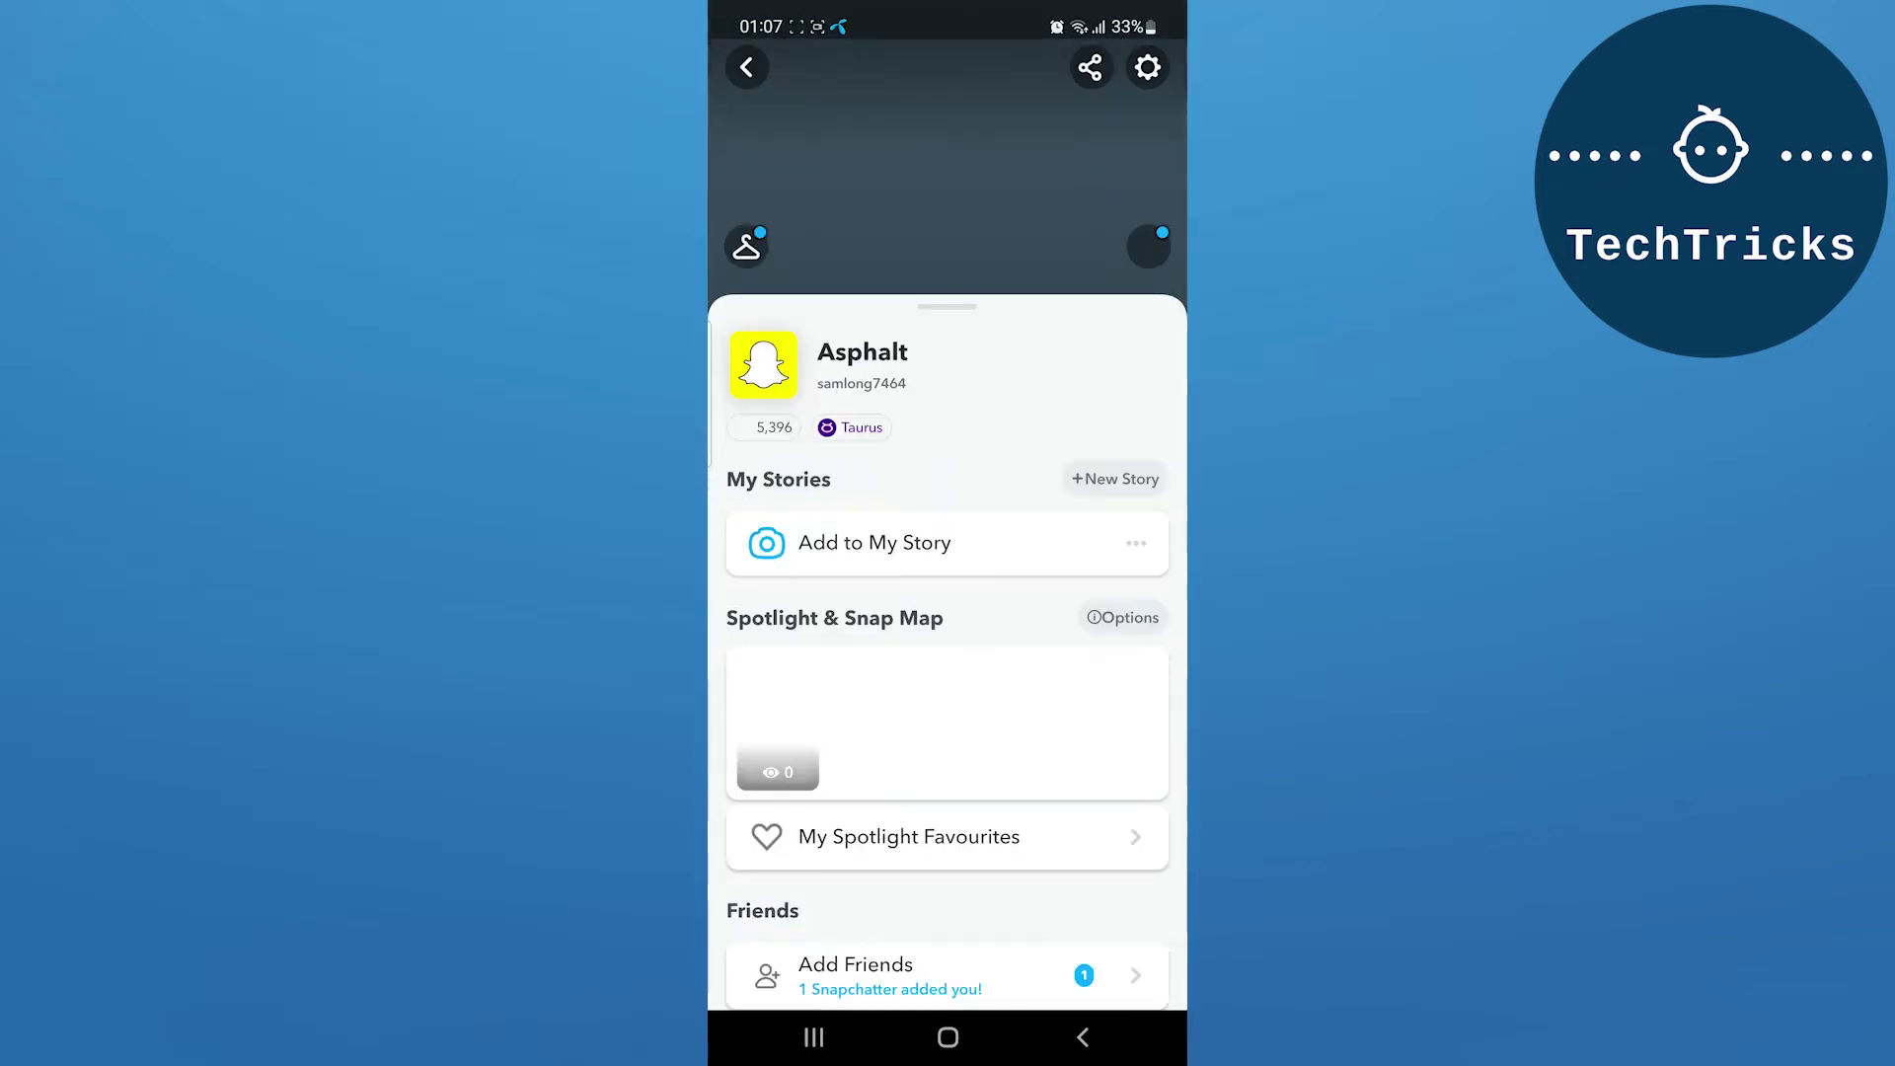
Open Snapchat Settings from the profile and choose 'I Spotted a Bug' under Feedback.
click(1147, 67)
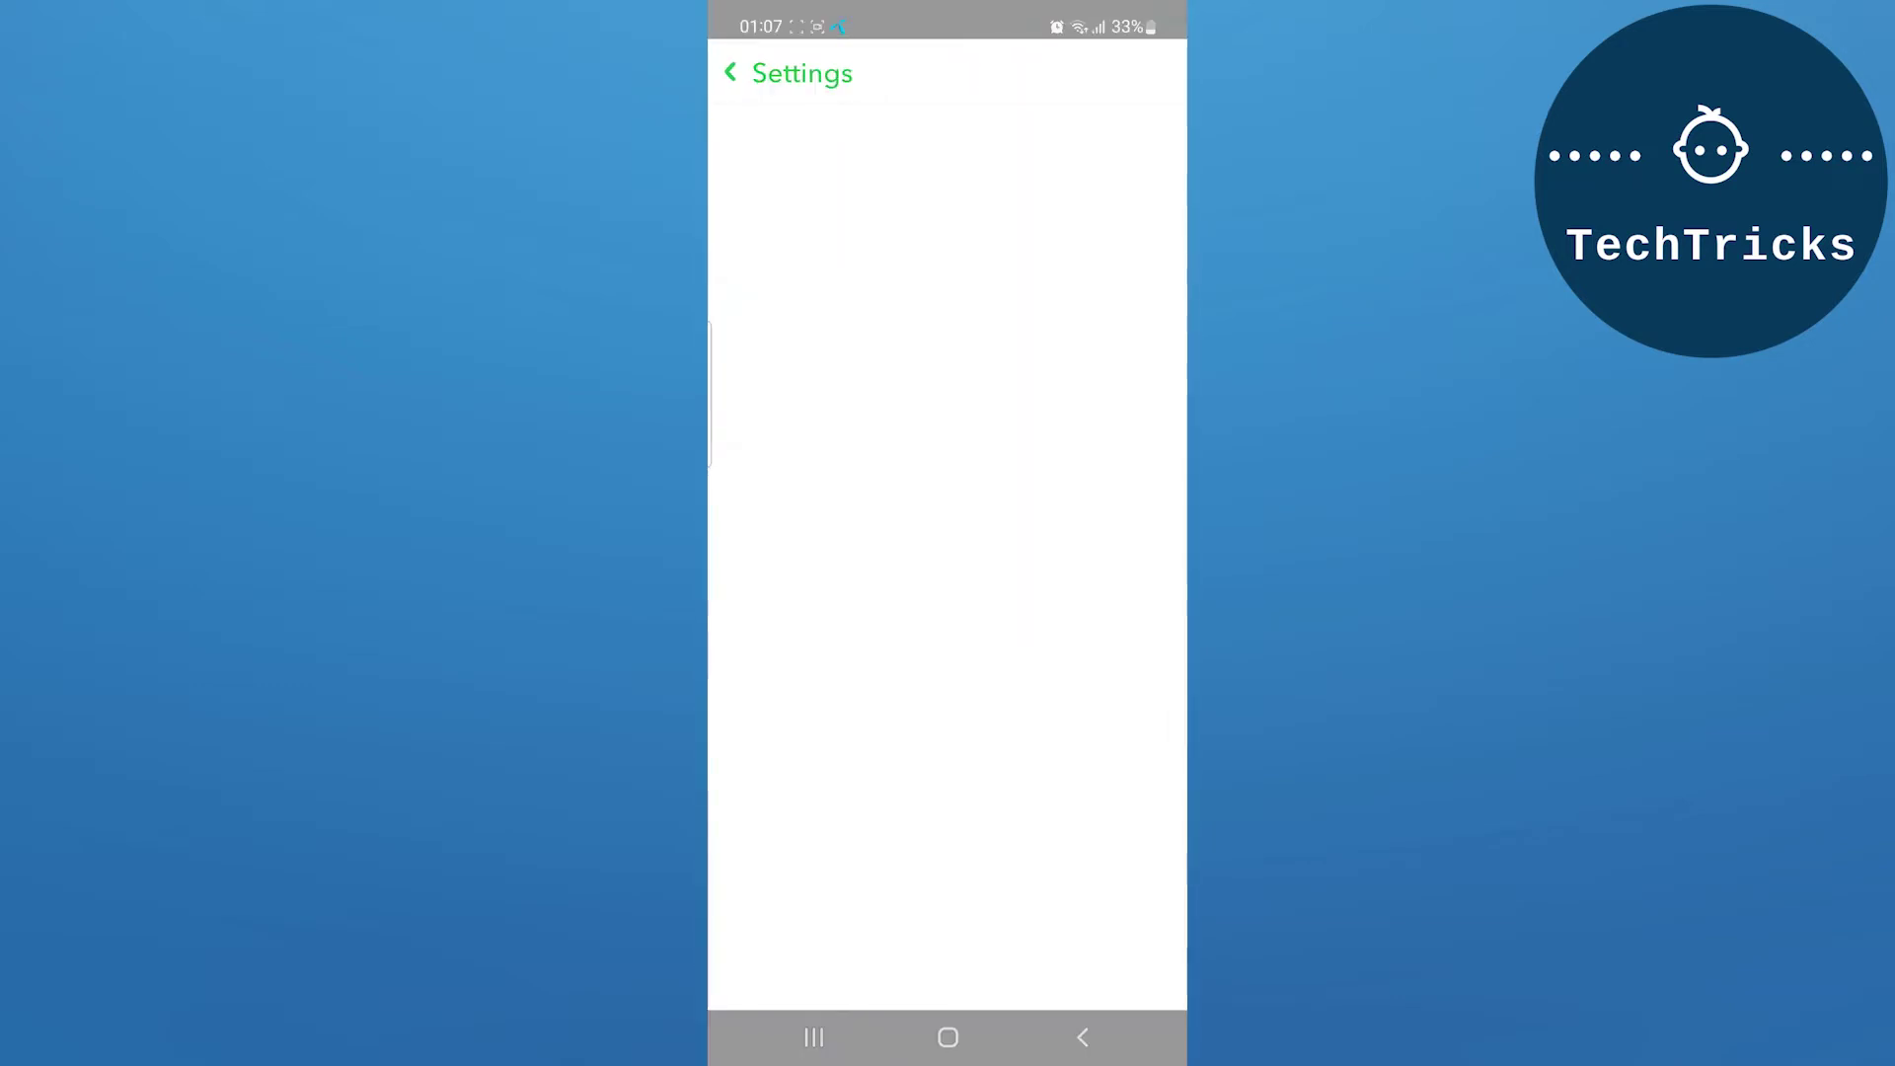
scroll(1151, 410, down, 5)
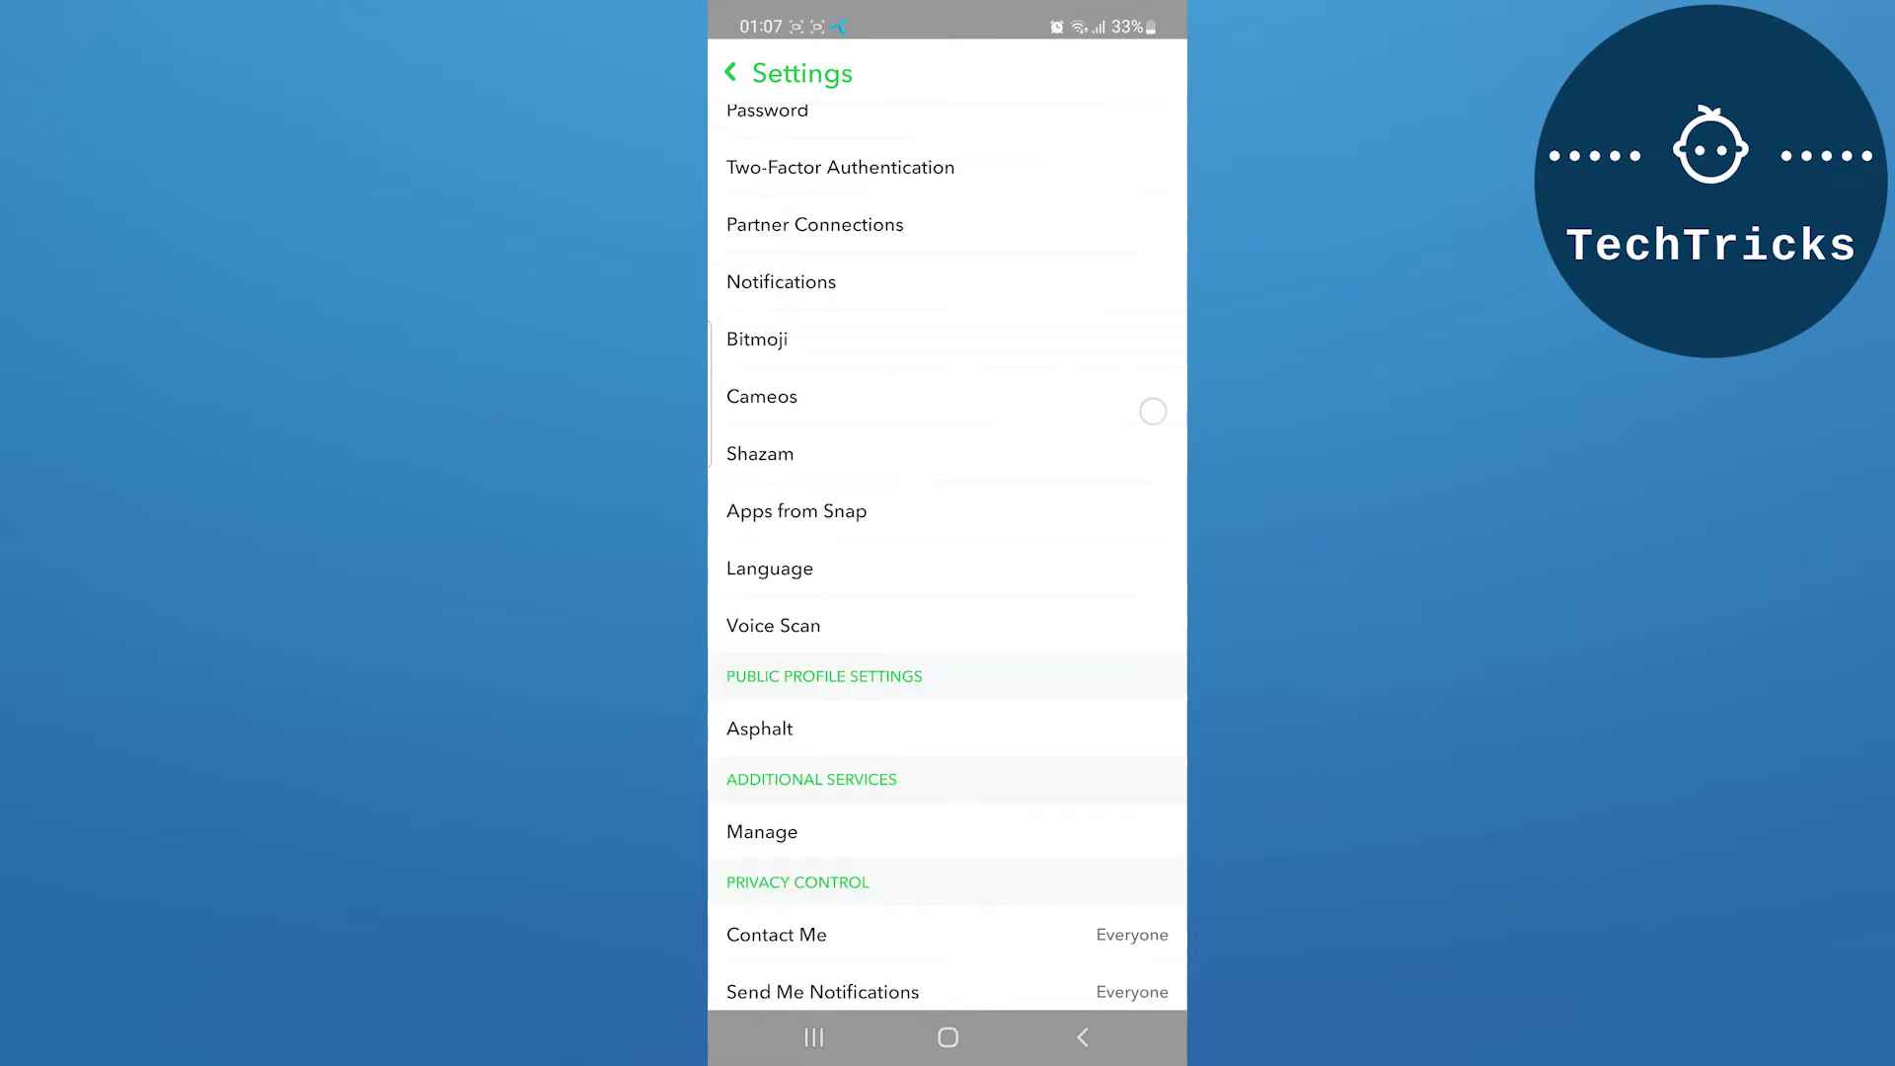
scroll(1092, 727, down, 10)
scroll(1151, 405, down, 5)
scroll(1103, 534, down, 5)
scroll(1103, 533, down, 2)
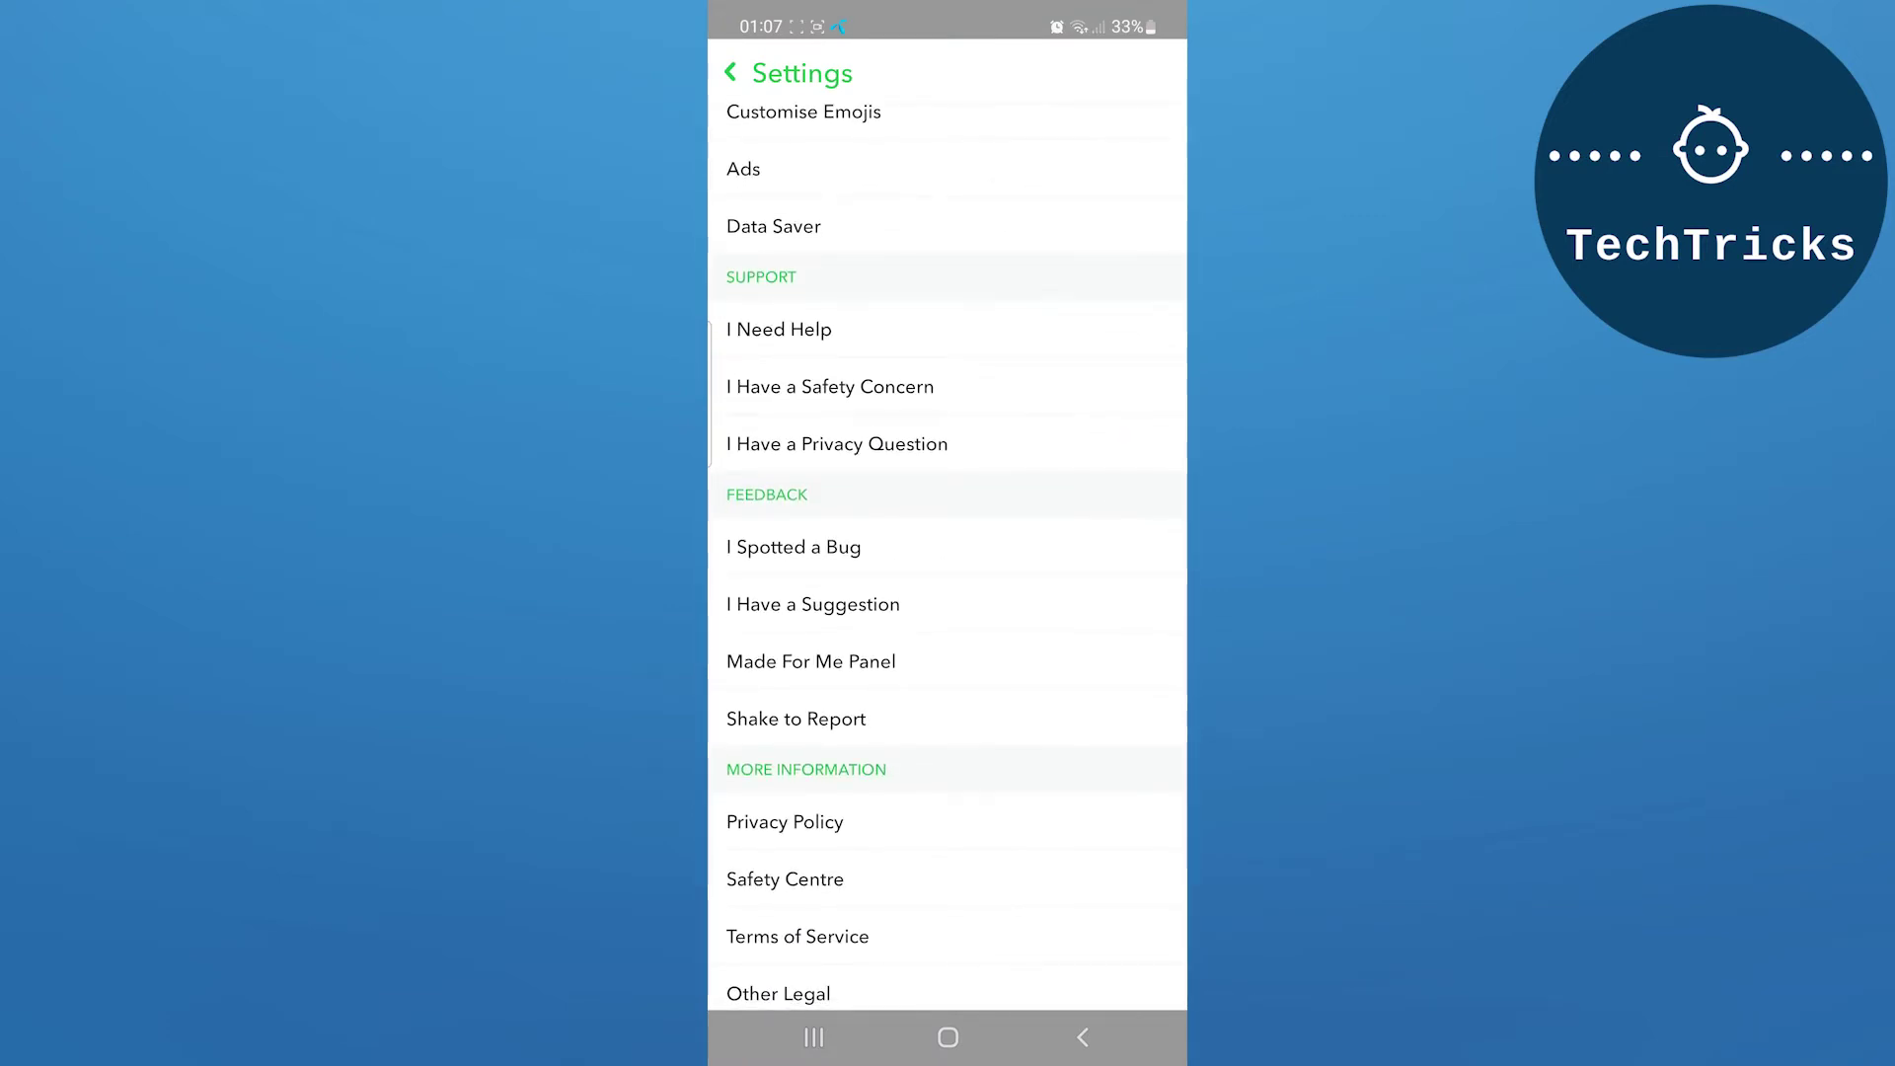
click(934, 549)
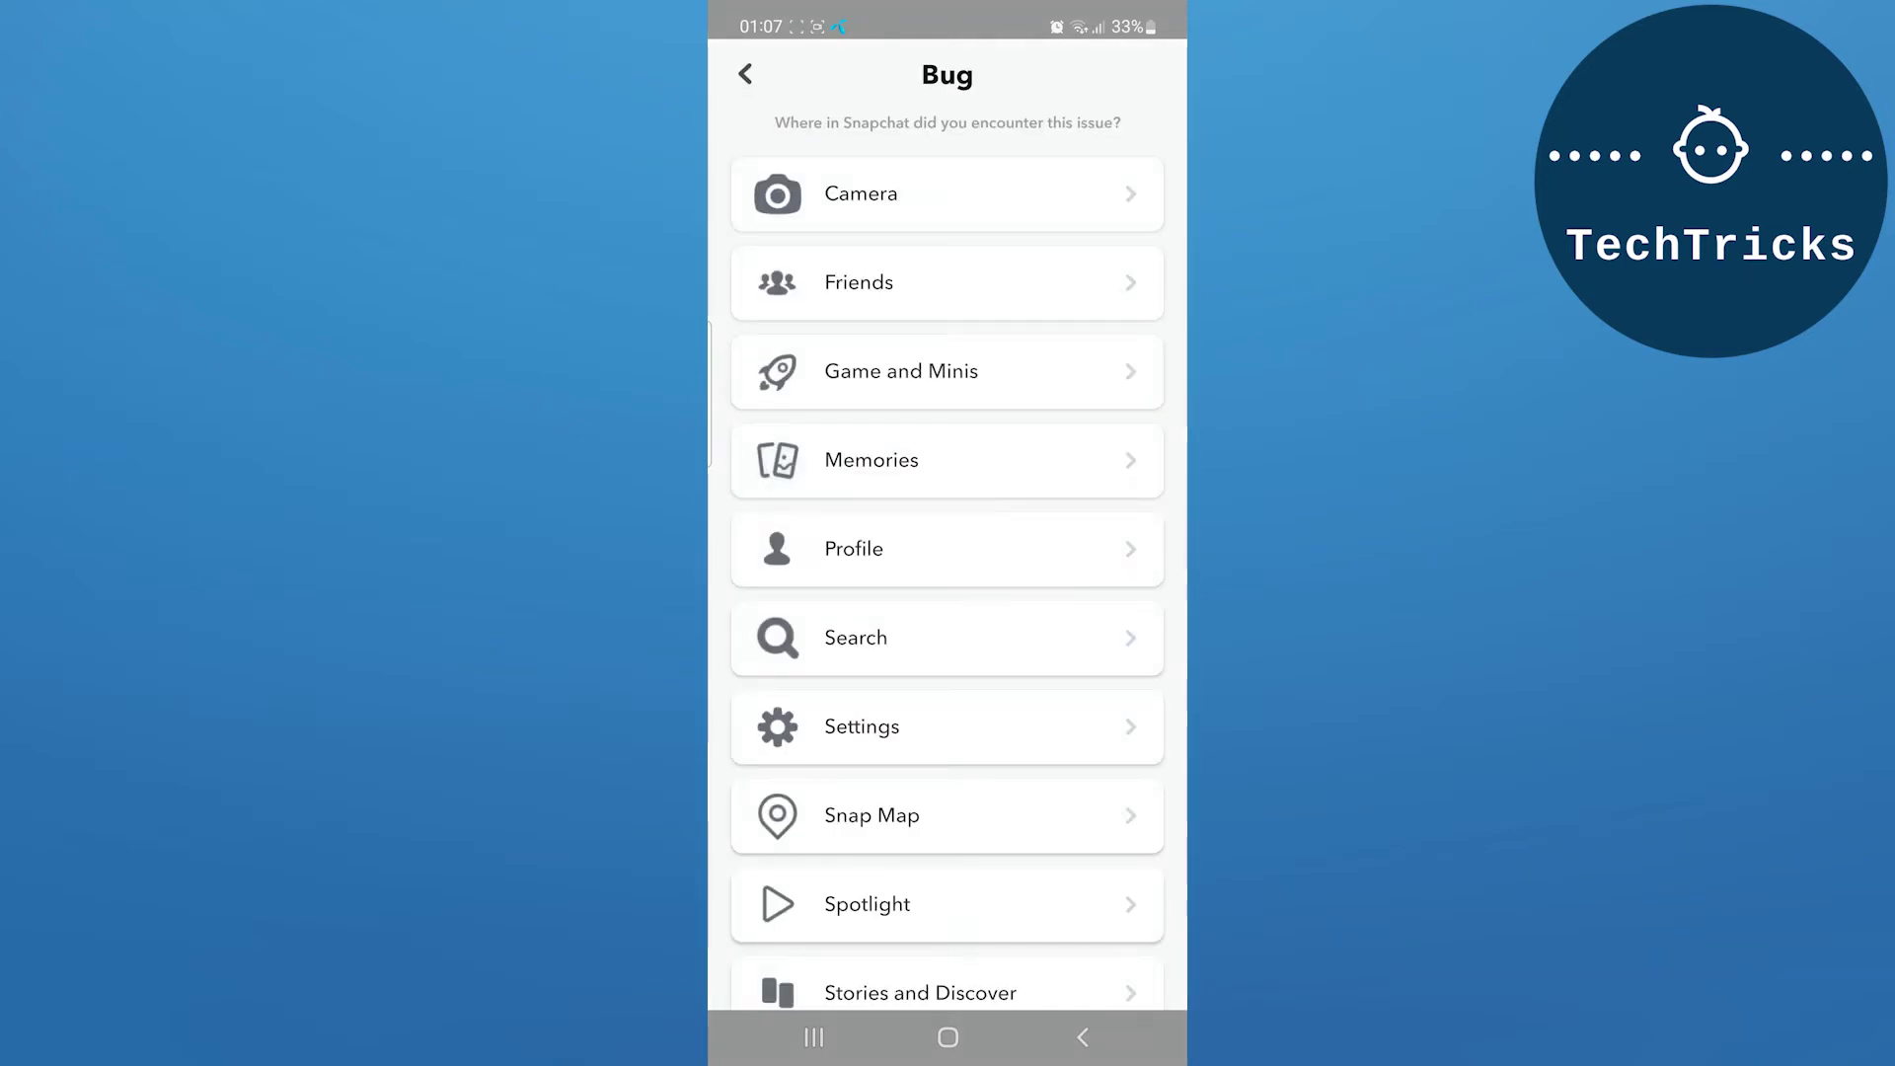